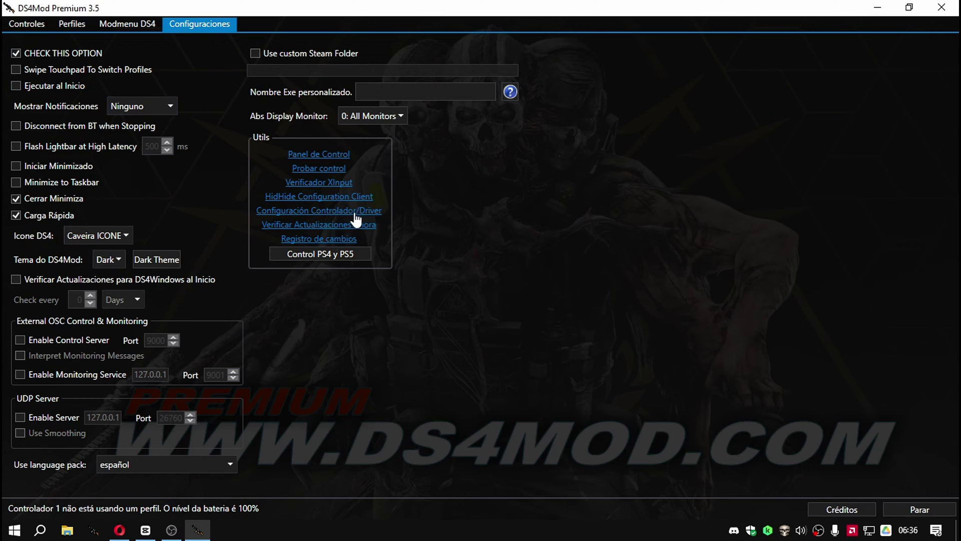
# - Launch the optional HidHide driver installer from the controller/driver configuration, and exit the setup without changing the installation
pyautogui.click(319, 213)
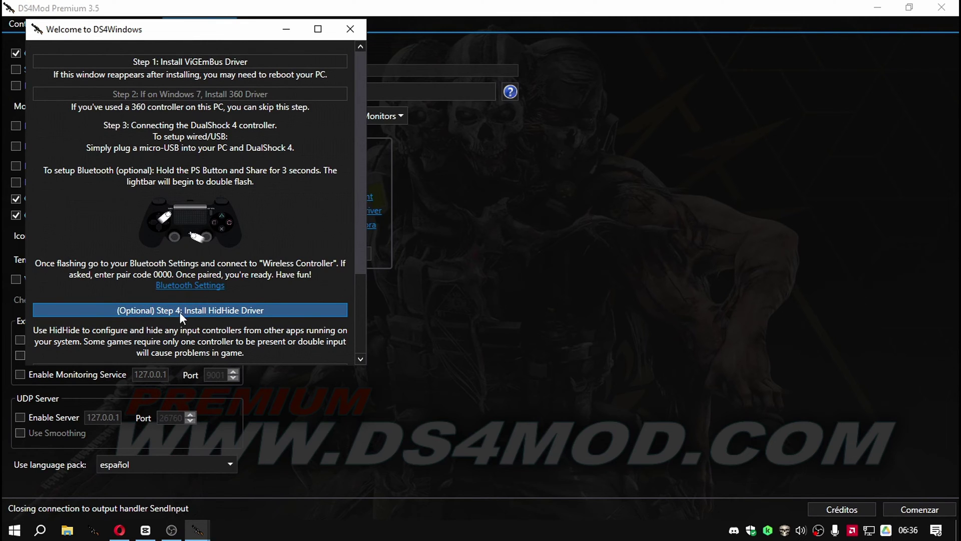
pyautogui.click(261, 311)
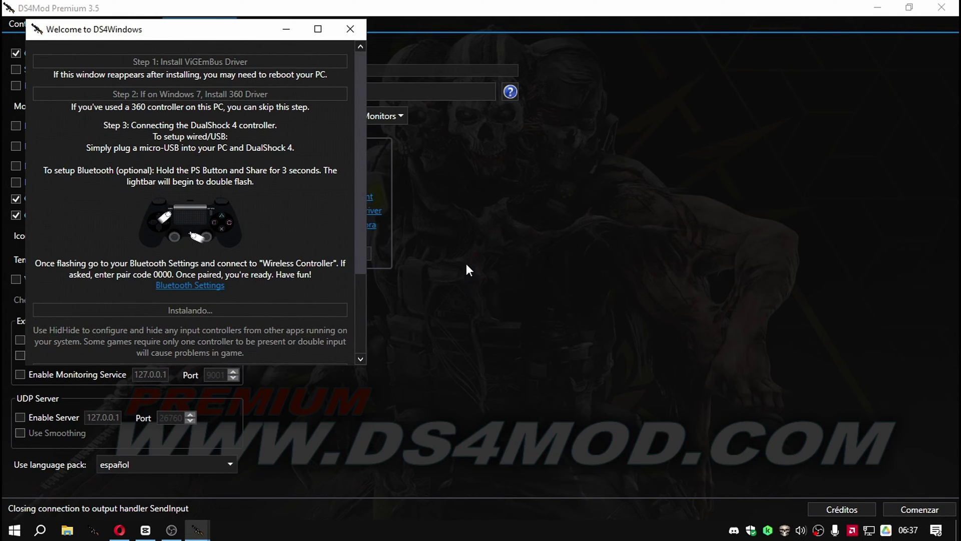
pyautogui.click(555, 376)
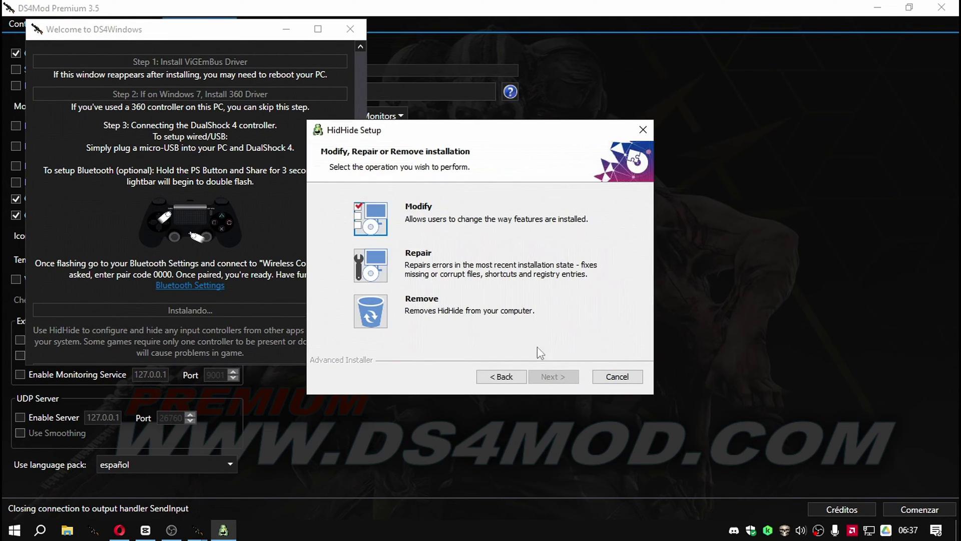
pyautogui.click(618, 376)
pyautogui.click(451, 289)
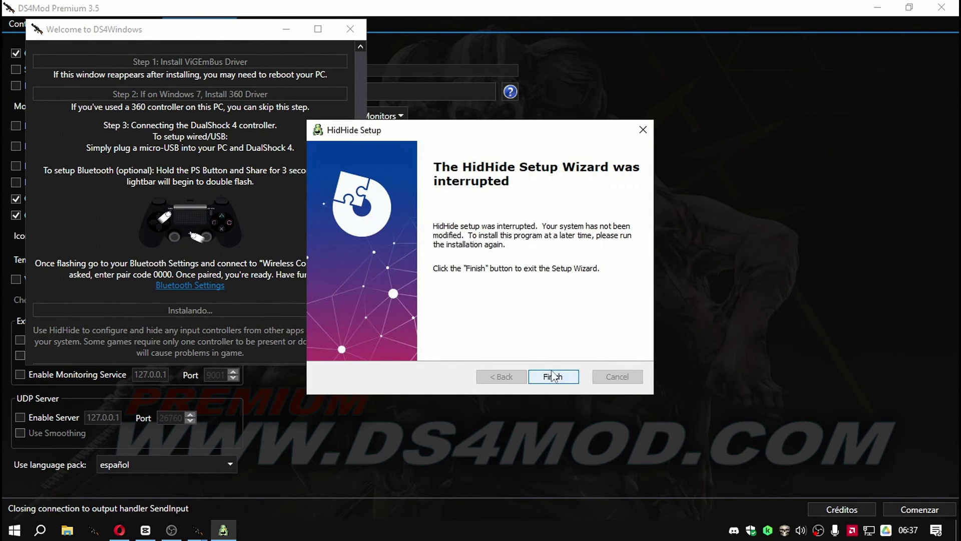
pyautogui.click(553, 376)
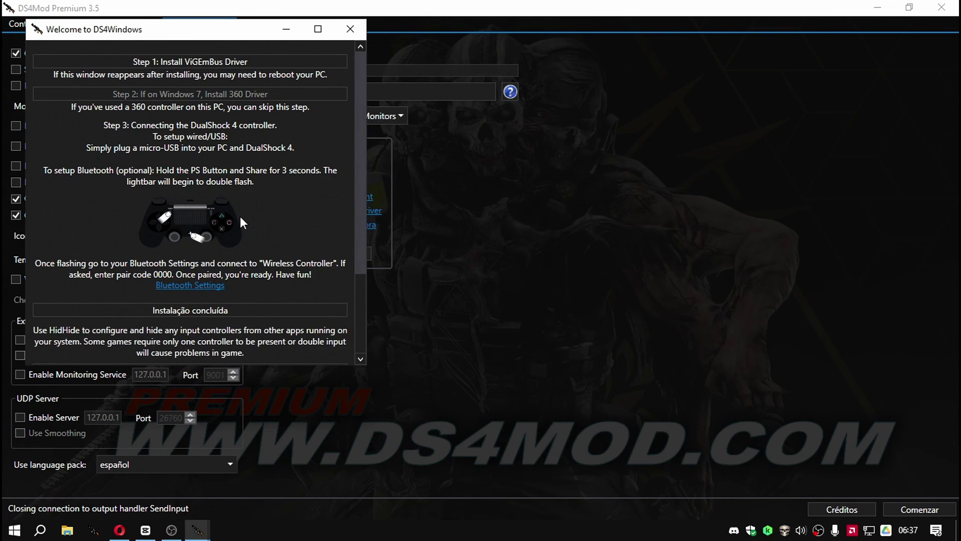
pyautogui.click(348, 31)
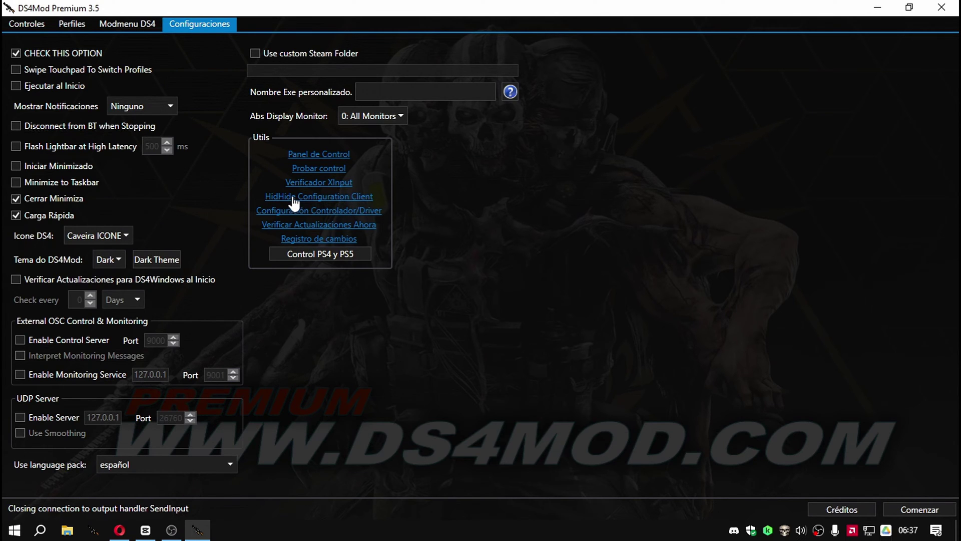
# - Examine the devices listed in the HidHide configuration client
pyautogui.click(321, 196)
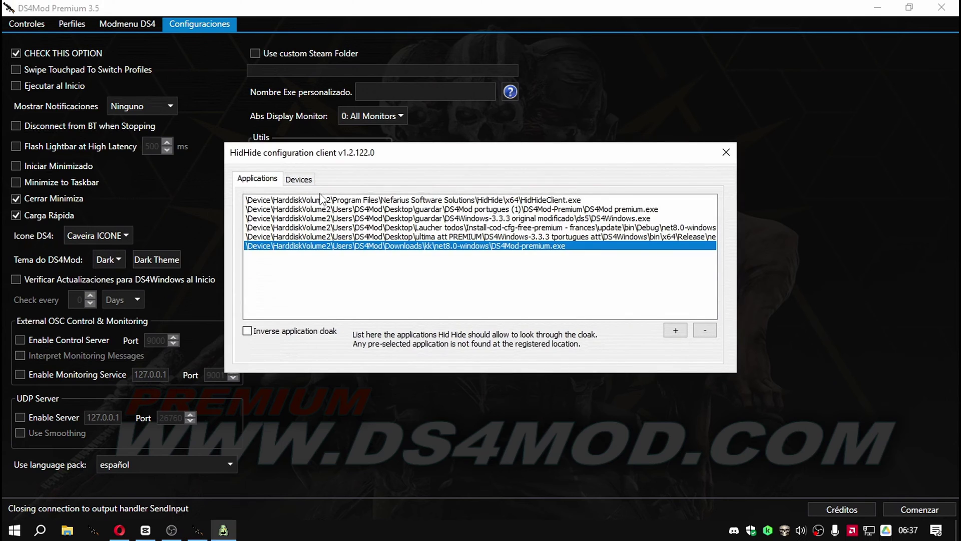
pyautogui.moveTo(376, 155); pyautogui.dragTo(343, 147)
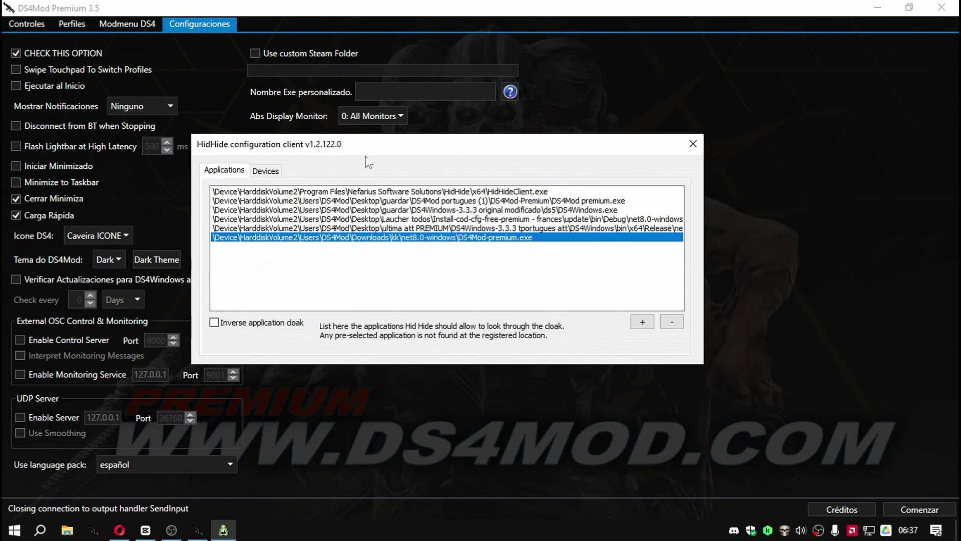
pyautogui.click(267, 173)
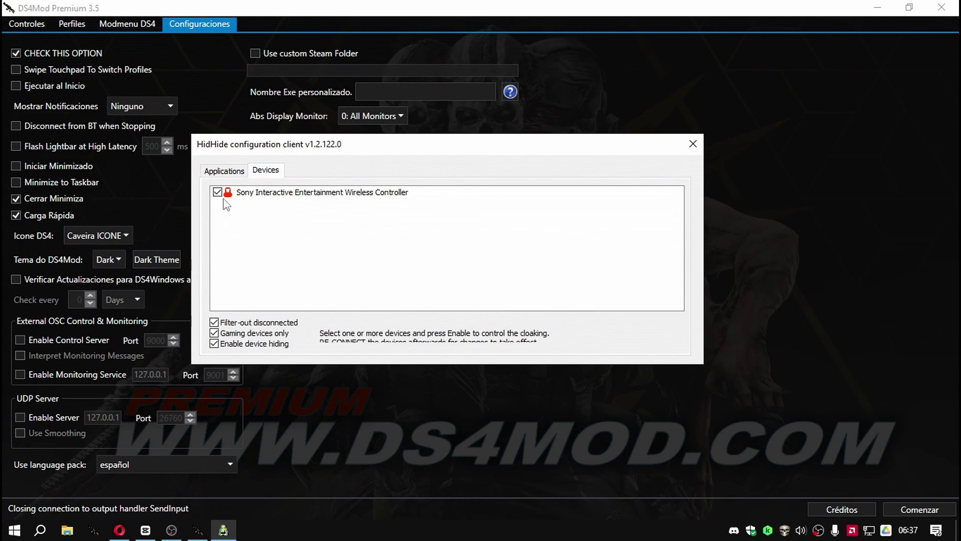
# - Start the controller service, and review the application and device lists in the HidHide configuration client
pyautogui.click(19, 24)
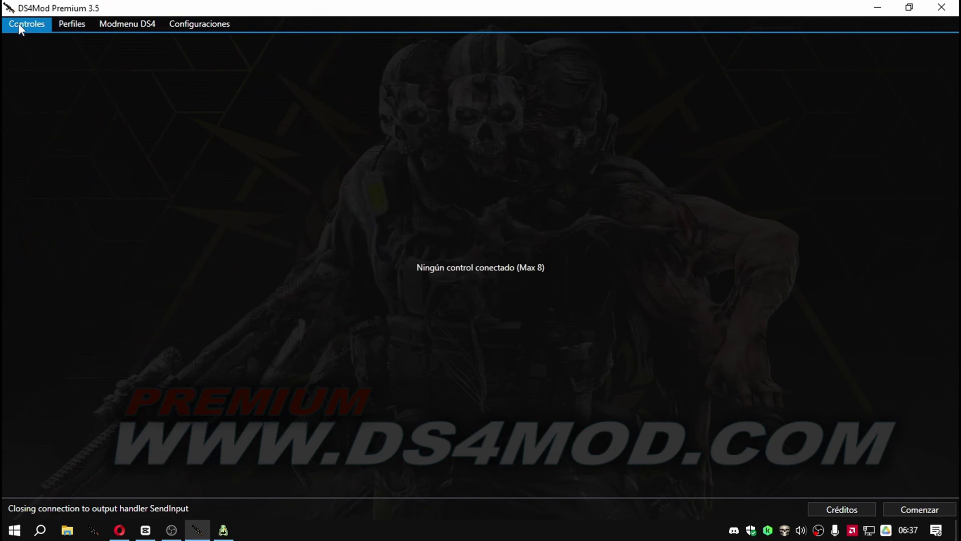
pyautogui.click(924, 511)
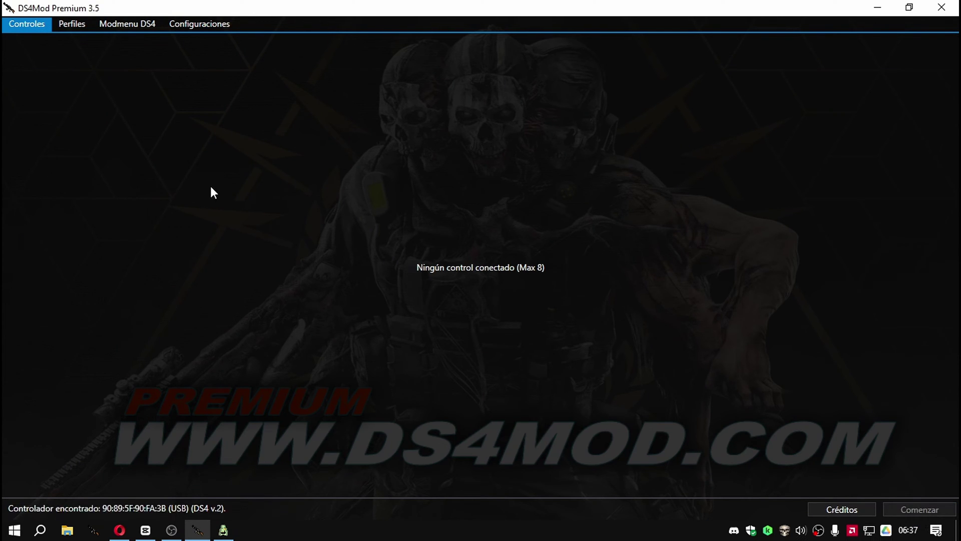
pyautogui.click(223, 530)
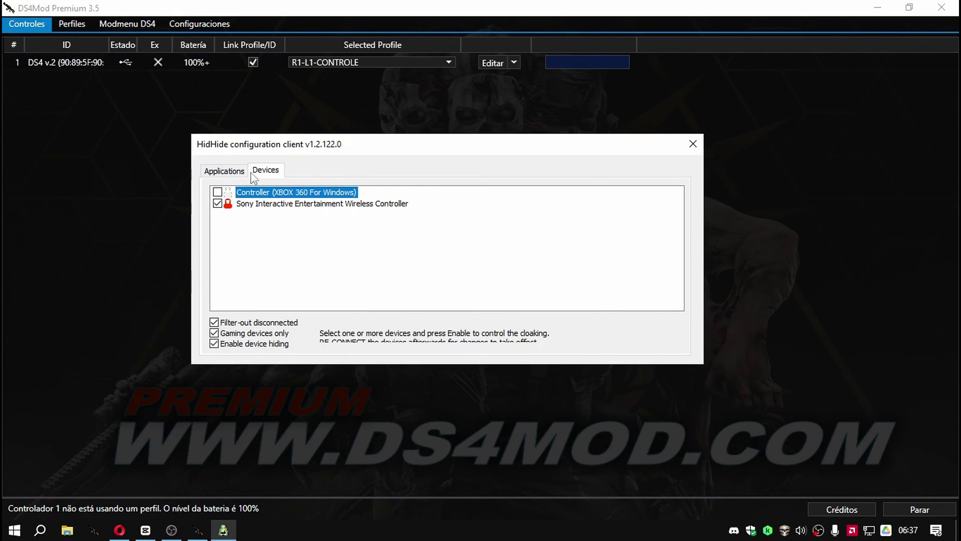
pyautogui.click(233, 172)
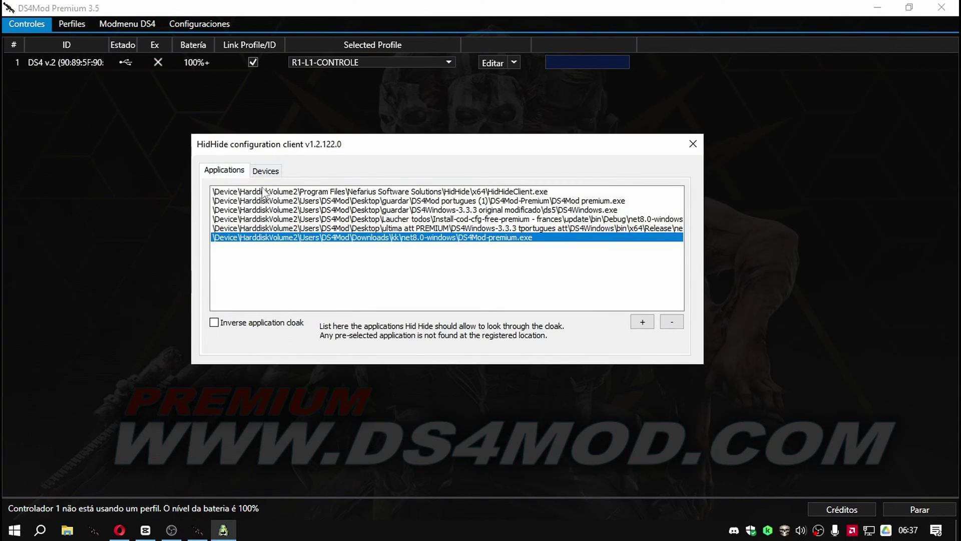
pyautogui.click(263, 174)
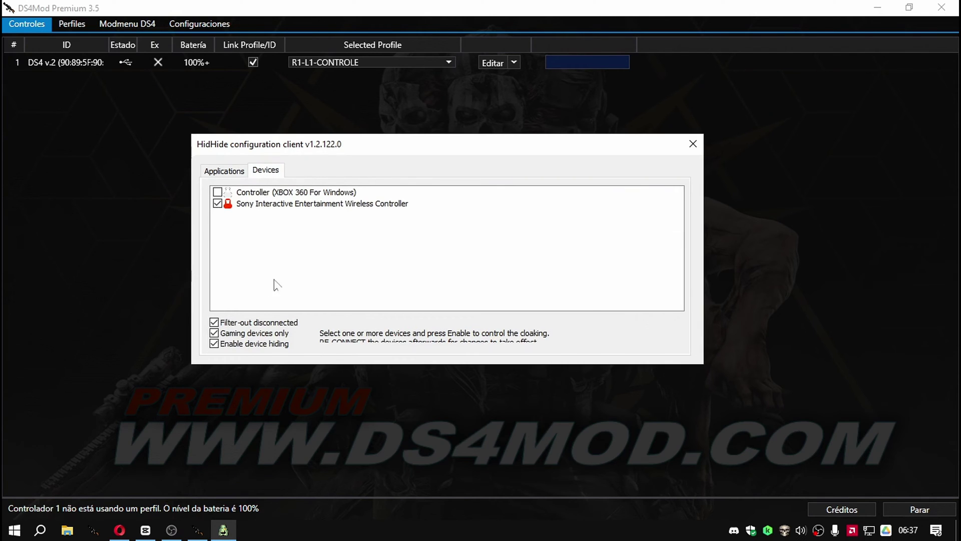
# - Close the HidHide configuration client, and stop and restart the controller service
pyautogui.click(693, 144)
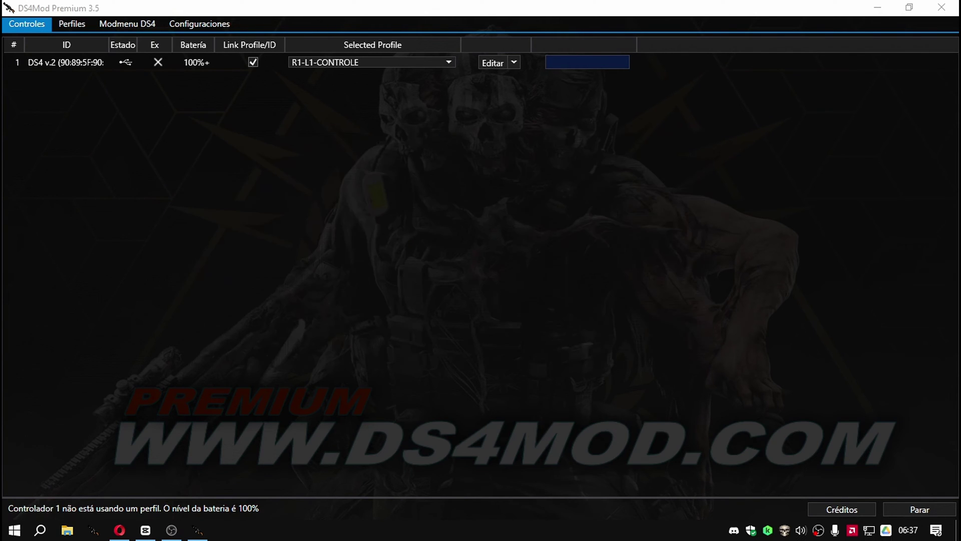
pyautogui.click(927, 510)
pyautogui.click(927, 510)
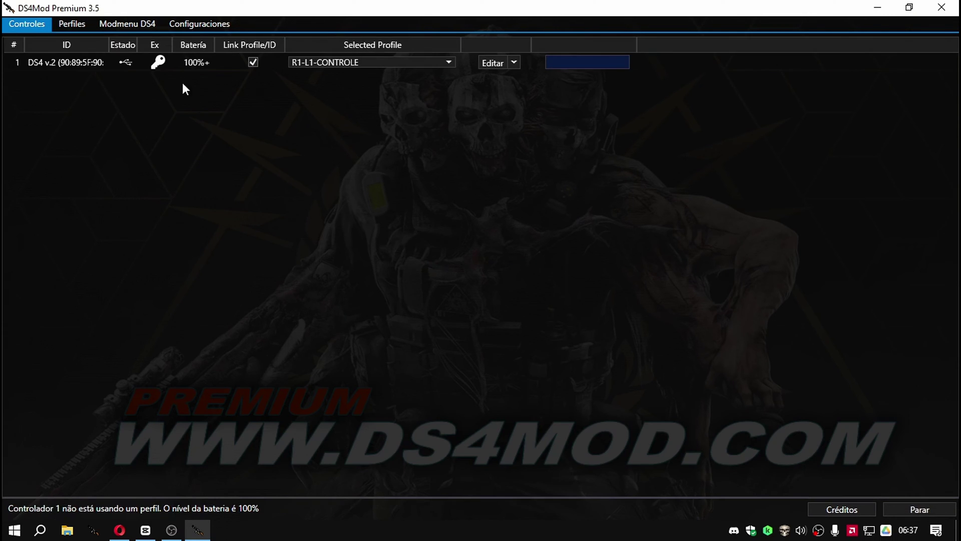
# - Check the HidHide device list and the Windows list of installed game controllers using the settings utilities
pyautogui.click(187, 29)
pyautogui.click(307, 196)
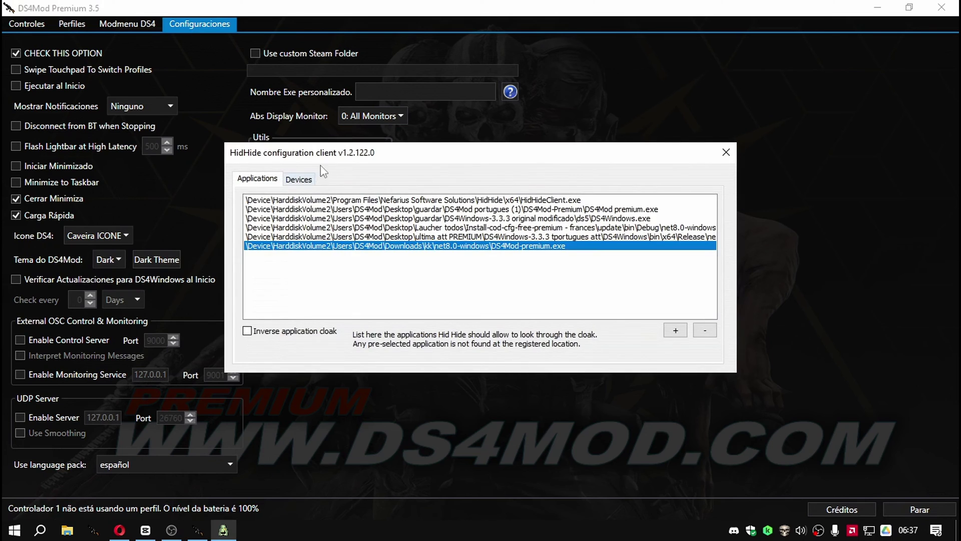
pyautogui.click(301, 179)
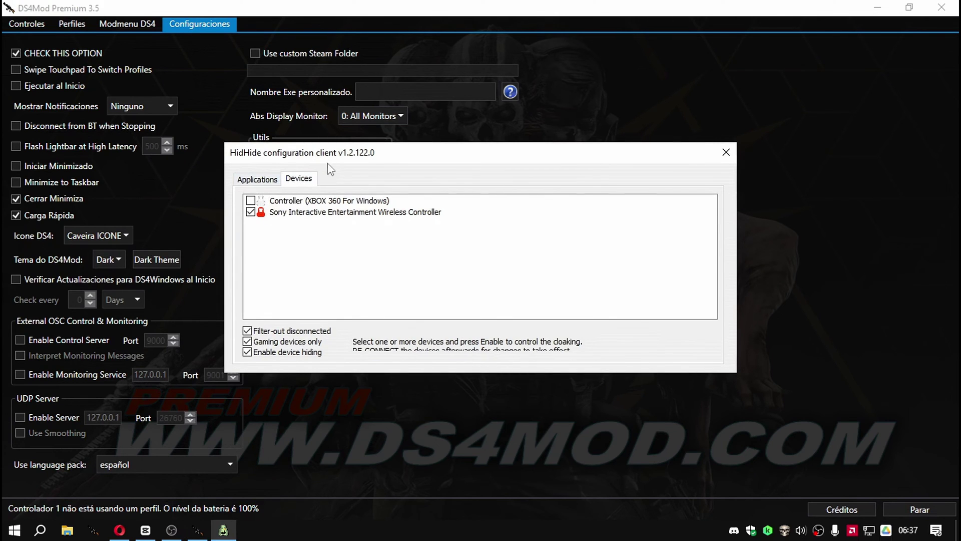
pyautogui.moveTo(377, 152); pyautogui.dragTo(389, 148)
pyautogui.click(737, 149)
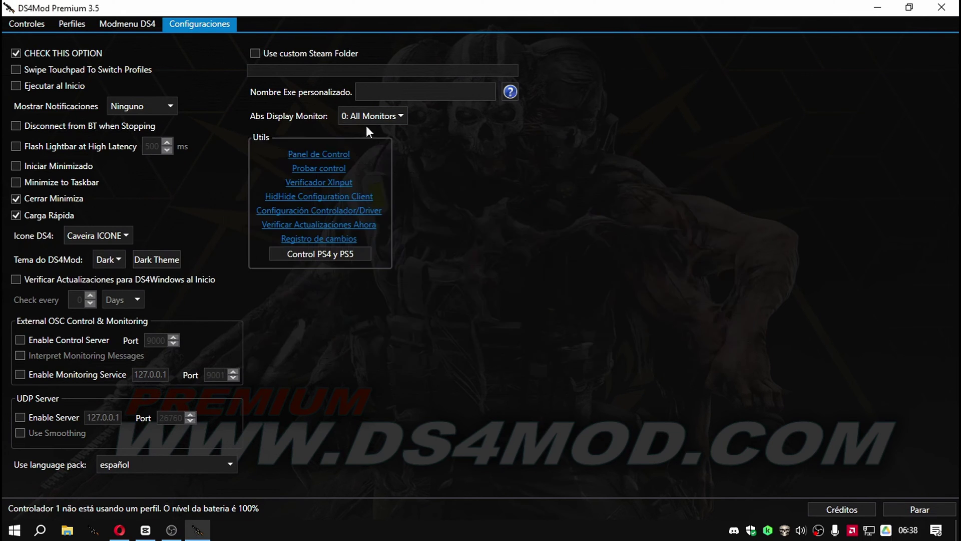
pyautogui.click(319, 155)
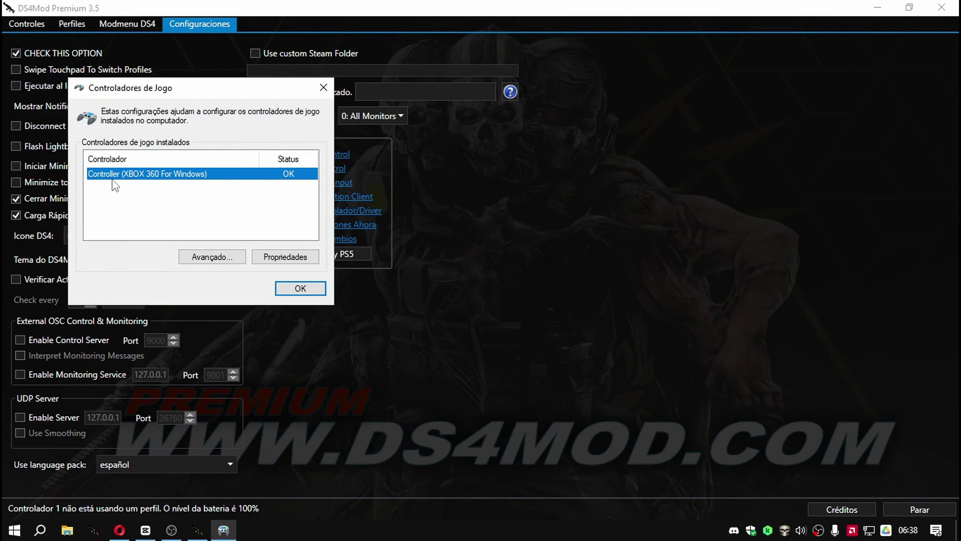
pyautogui.click(324, 90)
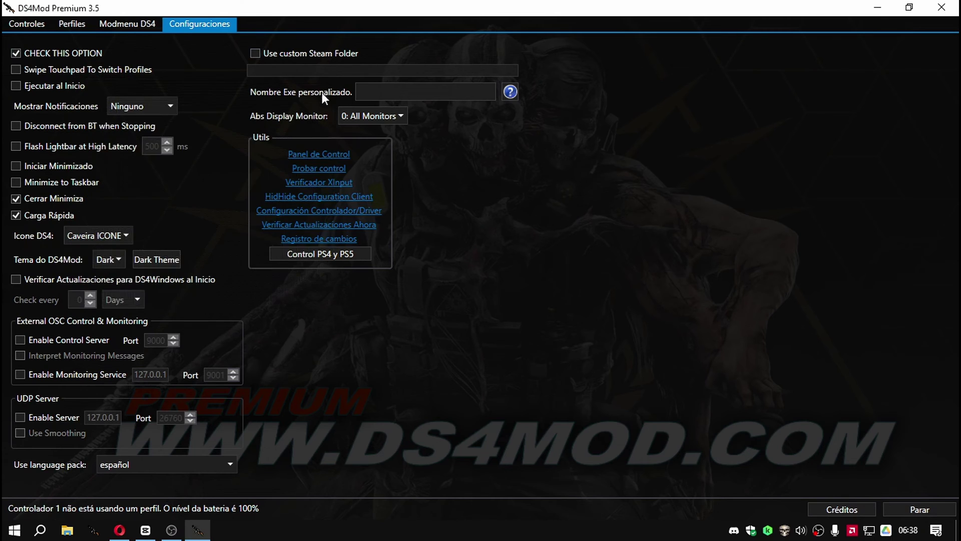
# - Disable hiding of the Sony Interactive Entertainment Wireless Controller in the HidHide device list, and close the client
pyautogui.click(283, 197)
pyautogui.click(301, 179)
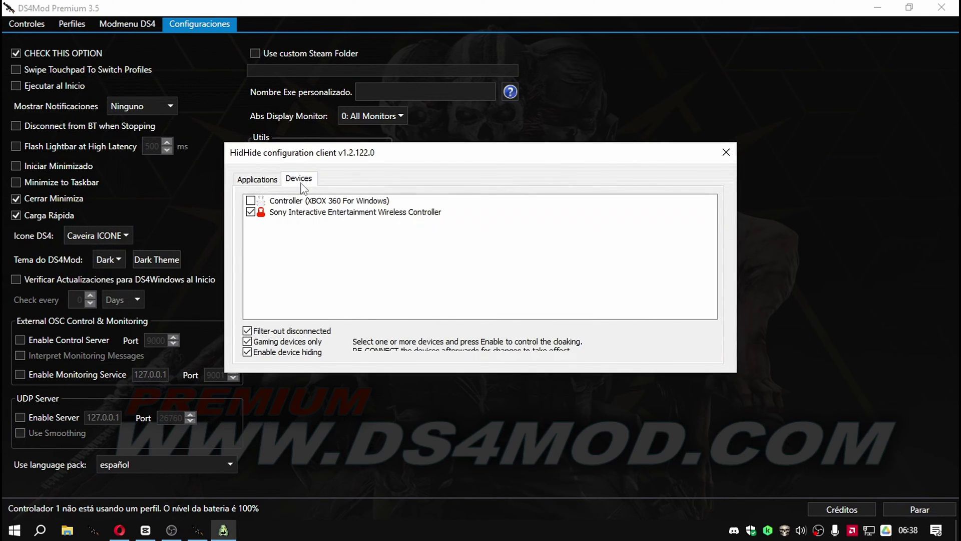
pyautogui.click(290, 212)
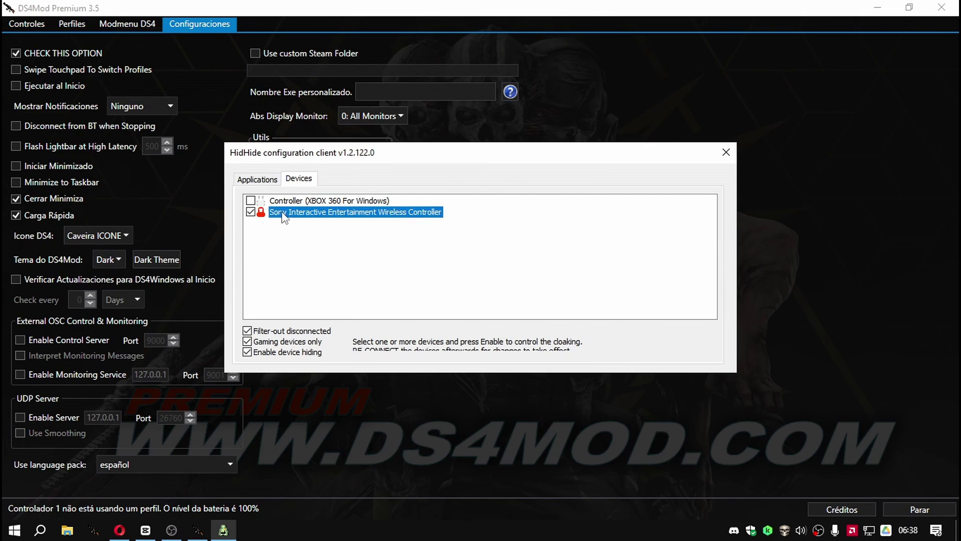
pyautogui.click(250, 212)
pyautogui.click(251, 212)
pyautogui.click(726, 152)
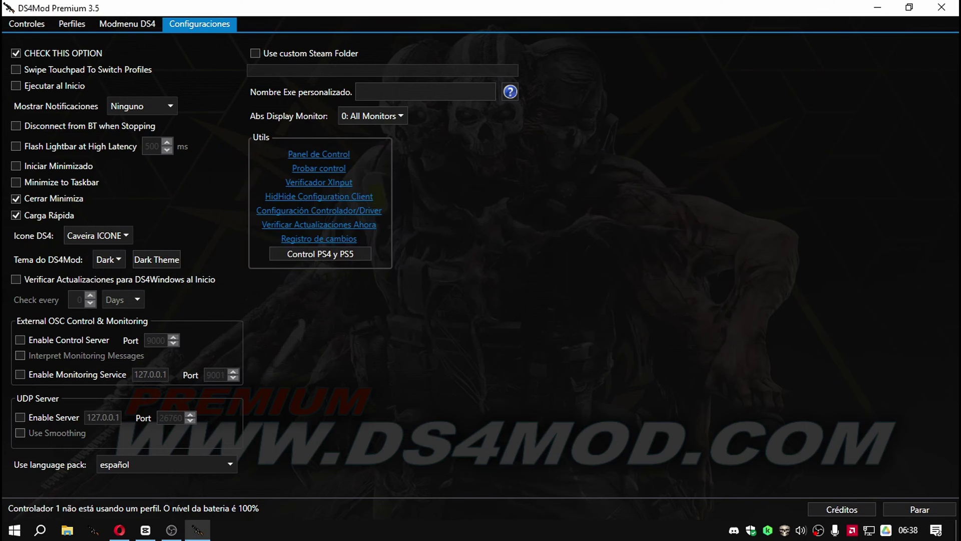
# - Stop and restart the controller service to apply the changed HidHide device selection
pyautogui.click(49, 28)
pyautogui.click(919, 510)
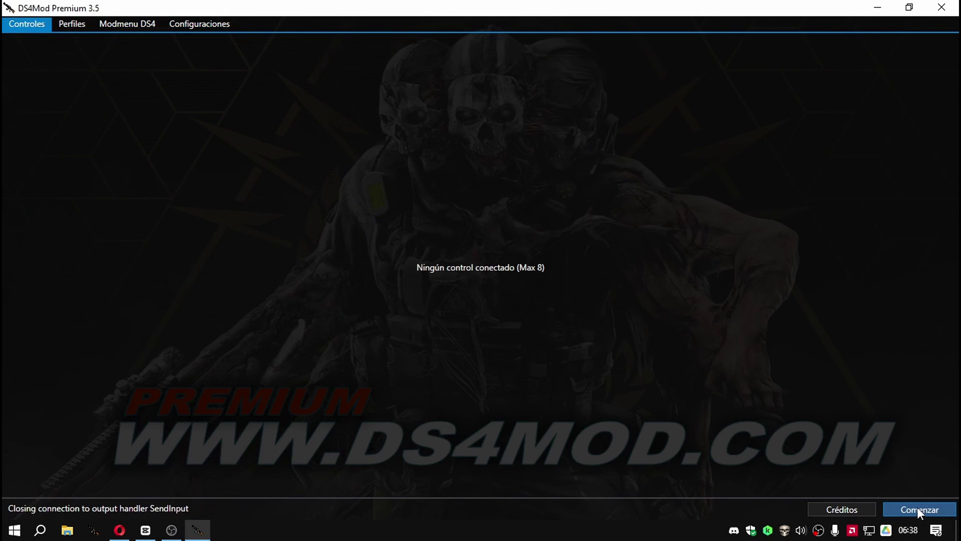
pyautogui.click(919, 510)
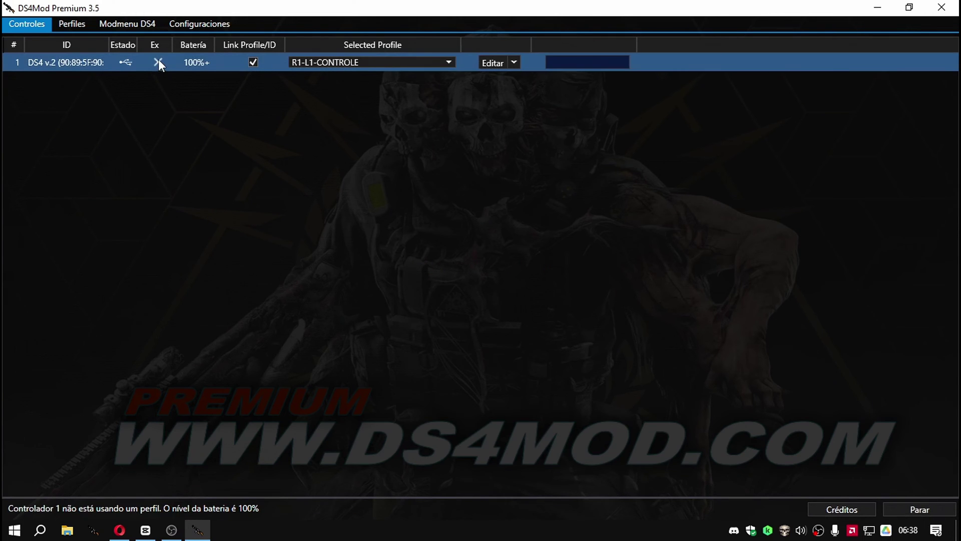
# - Examine the Xbox 360 and Wireless Controller entries in the Windows list of installed game controllers
pyautogui.click(191, 27)
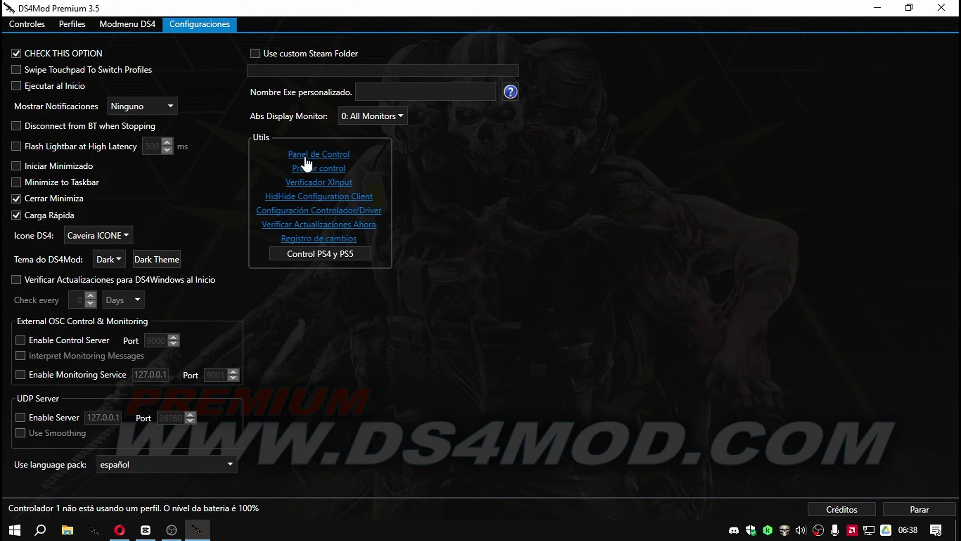
pyautogui.click(291, 156)
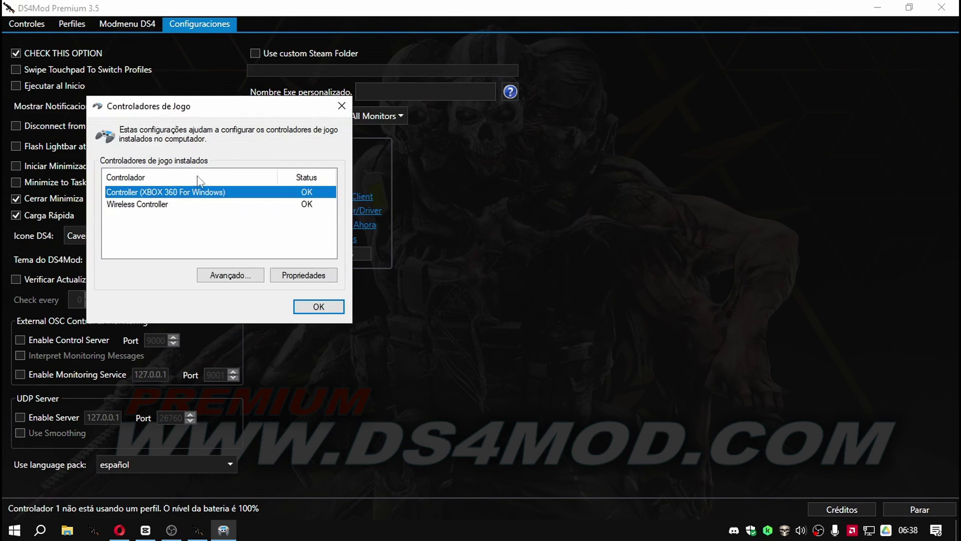
pyautogui.click(140, 204)
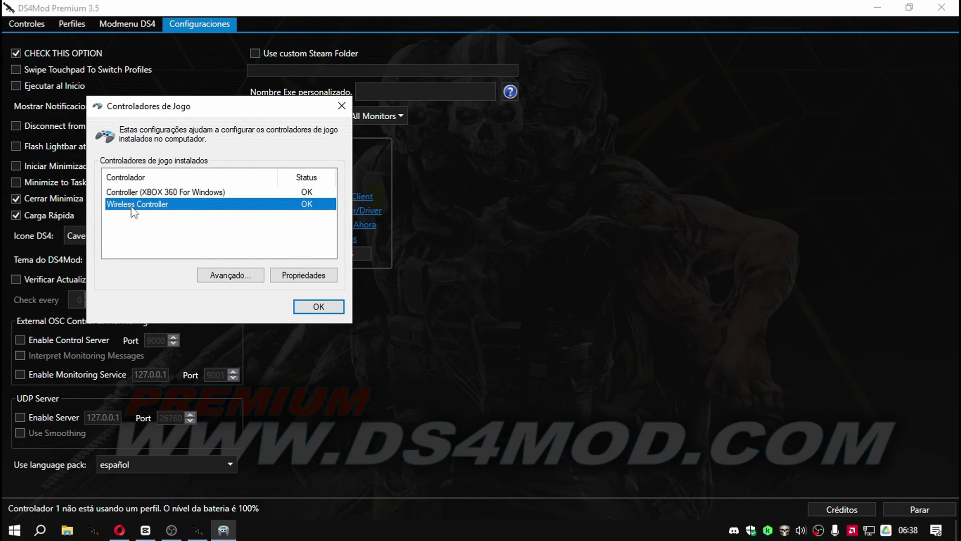
pyautogui.click(120, 193)
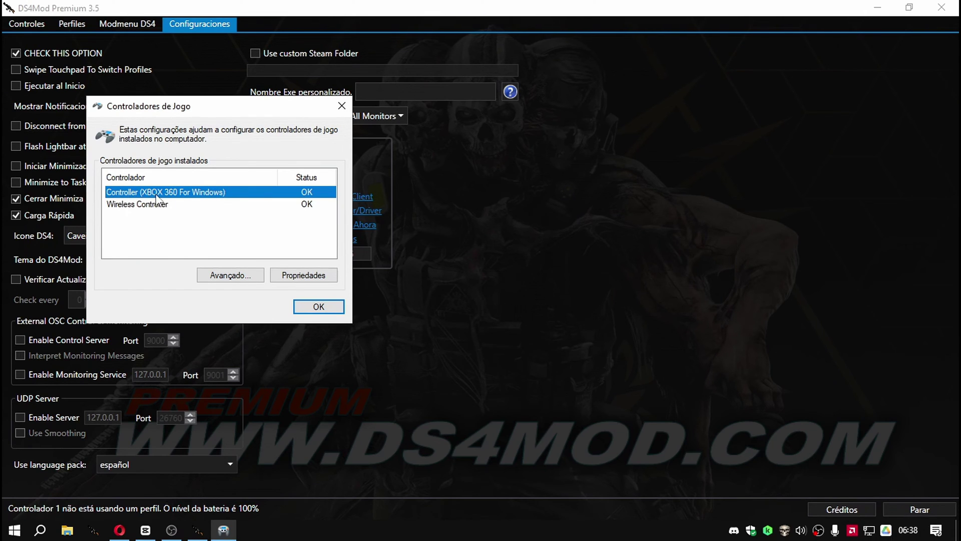
pyautogui.click(342, 106)
# - Choose Control Xbox One as the controller emulation in the R1-L1-CONTROLE profile, and leave the profile without saving
pyautogui.click(29, 22)
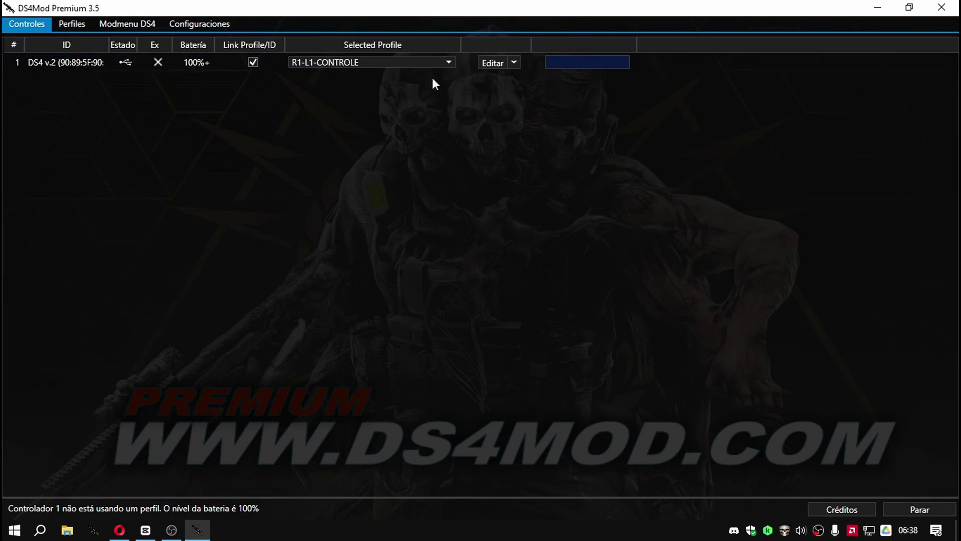
pyautogui.click(488, 62)
pyautogui.scroll(-1, 604, 394)
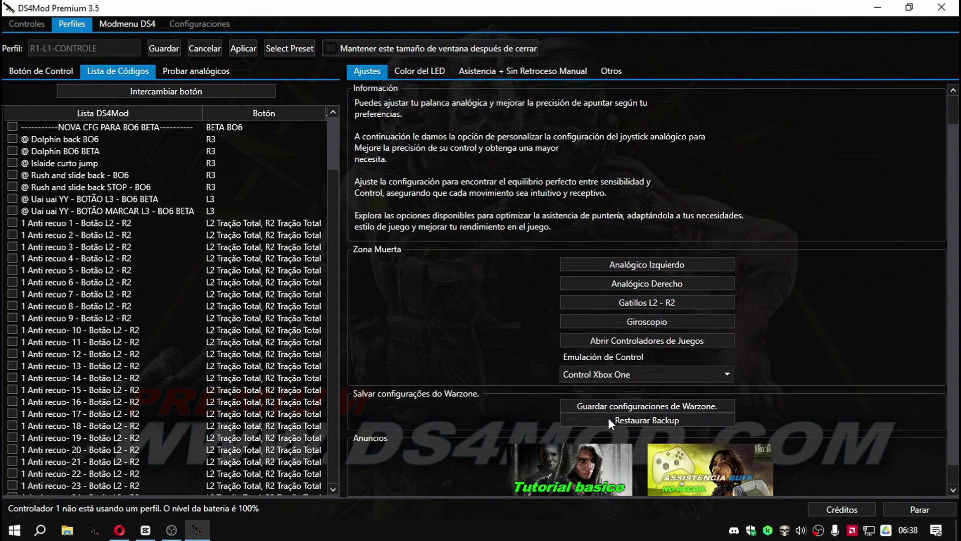
pyautogui.click(605, 350)
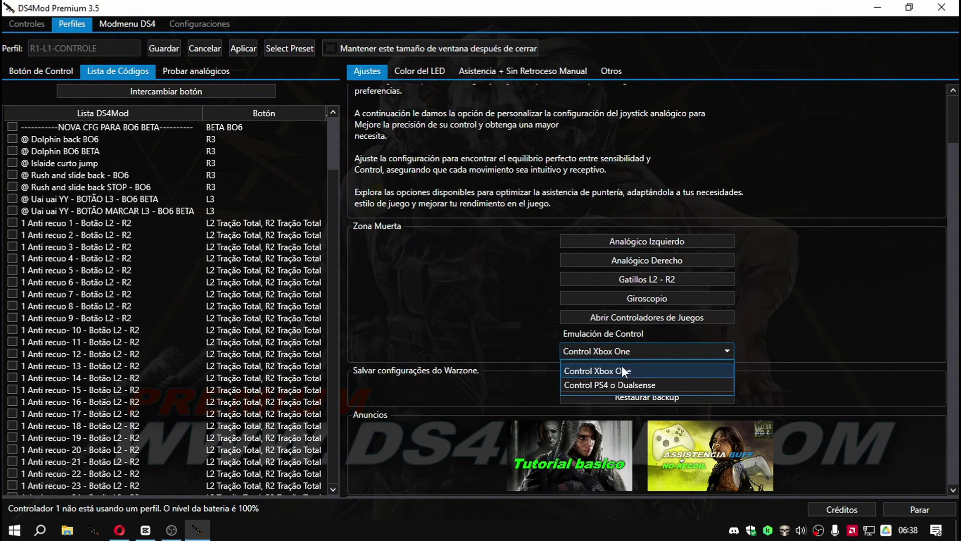
pyautogui.click(621, 366)
pyautogui.click(195, 50)
# - Enable hiding of the Sony Interactive Entertainment Wireless Controller in the HidHide device list, leaving the Xbox 360 controller unselected, and close the client
pyautogui.click(190, 26)
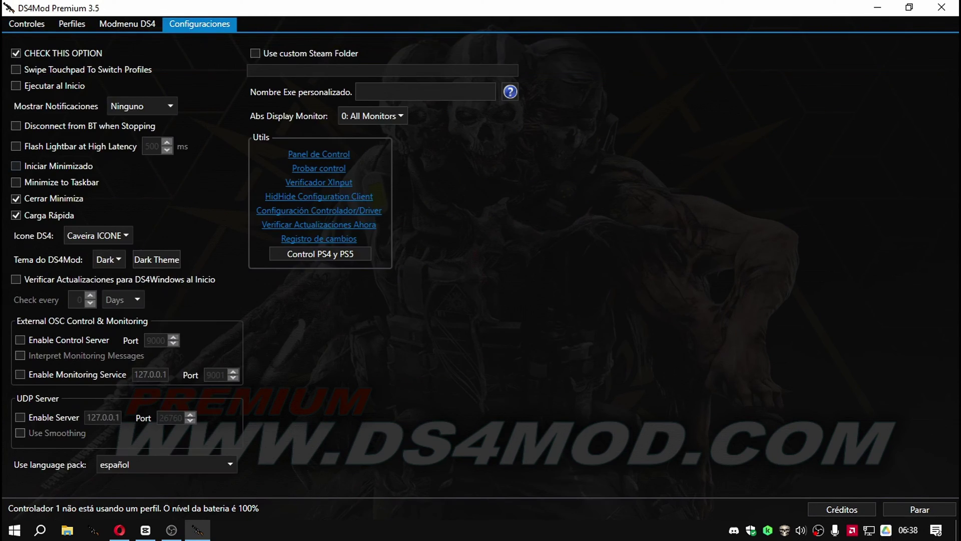
pyautogui.click(279, 199)
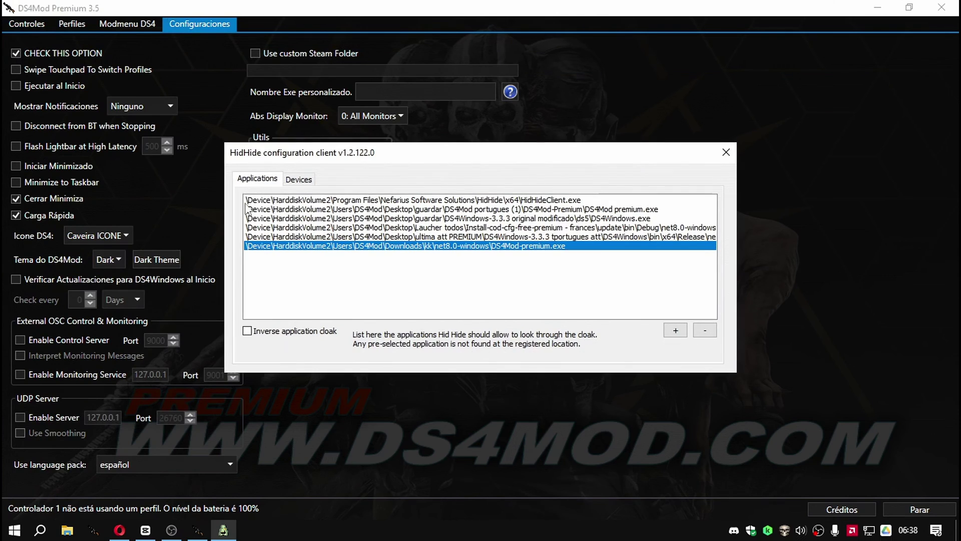
pyautogui.click(299, 180)
pyautogui.click(251, 212)
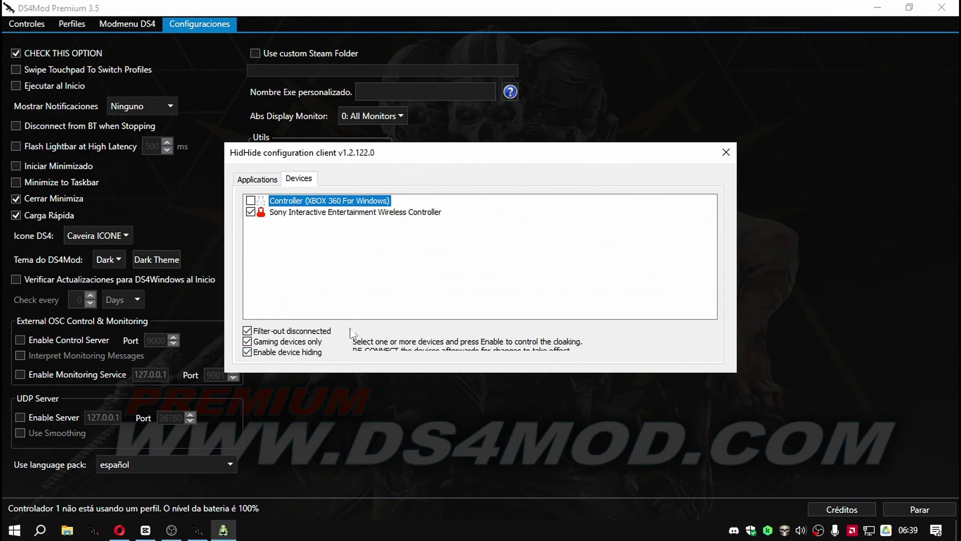
pyautogui.click(277, 215)
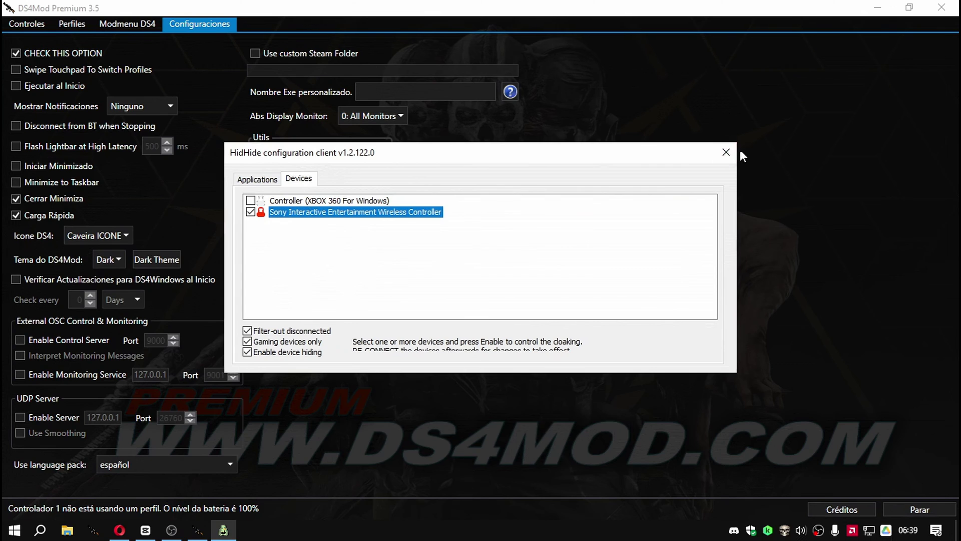
pyautogui.click(726, 152)
# - Stop and restart the controller service so that hiding of the Sony controller takes effect
pyautogui.click(44, 28)
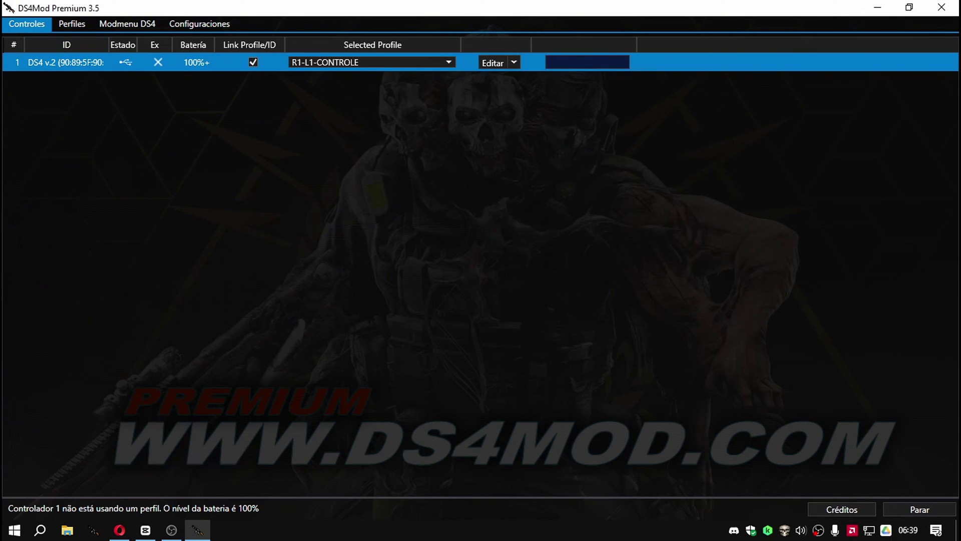
pyautogui.click(911, 510)
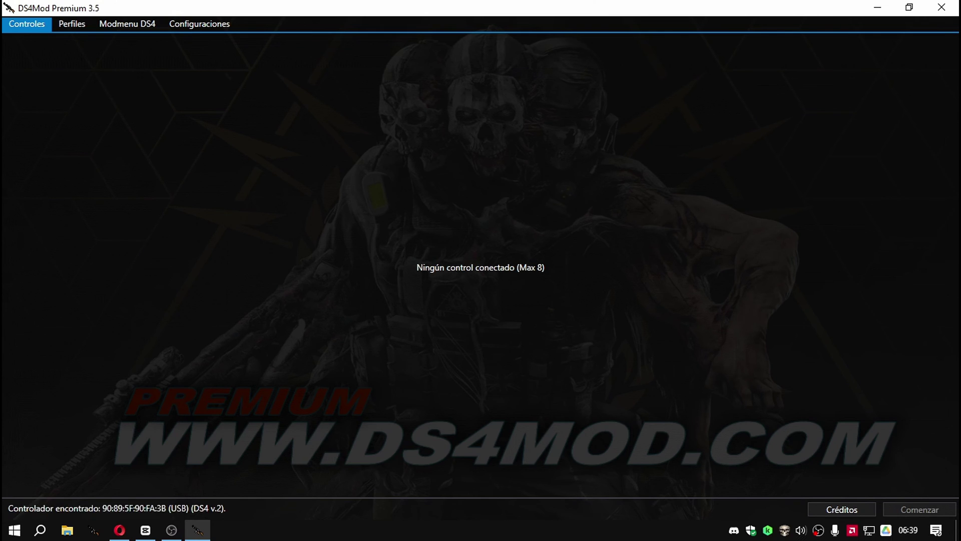
pyautogui.click(179, 26)
pyautogui.click(11, 24)
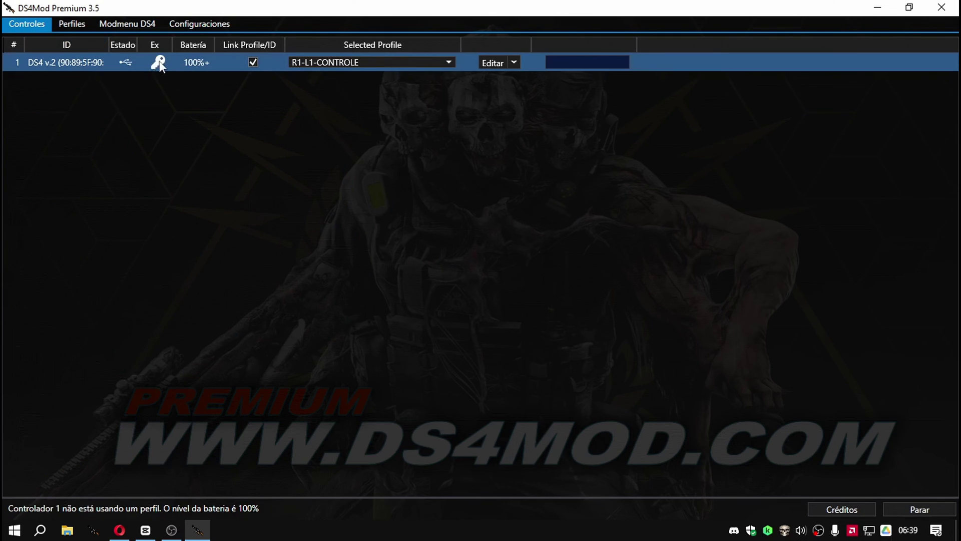
# - Check the connected controller's Ex status and the Windows list of installed game controllers, and close the list
pyautogui.click(159, 62)
pyautogui.click(196, 26)
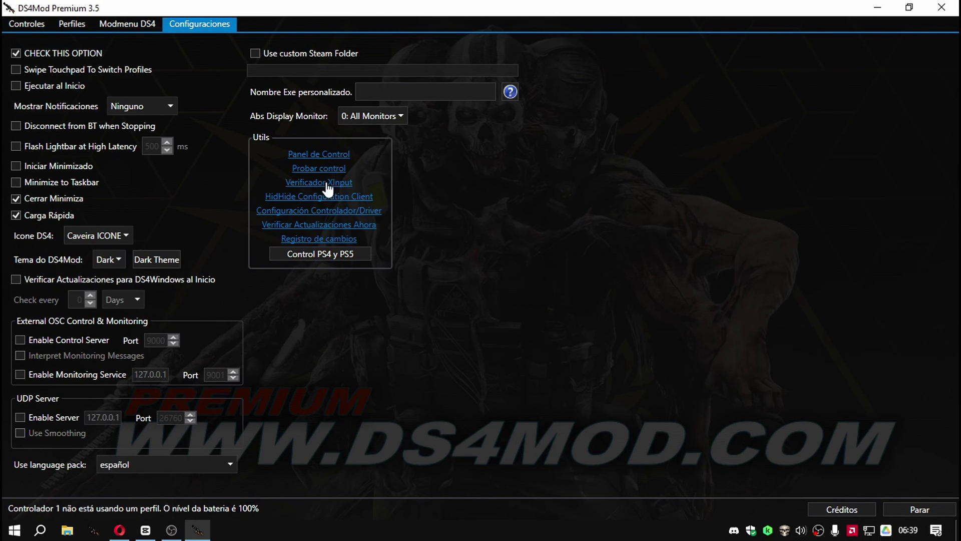
pyautogui.click(40, 24)
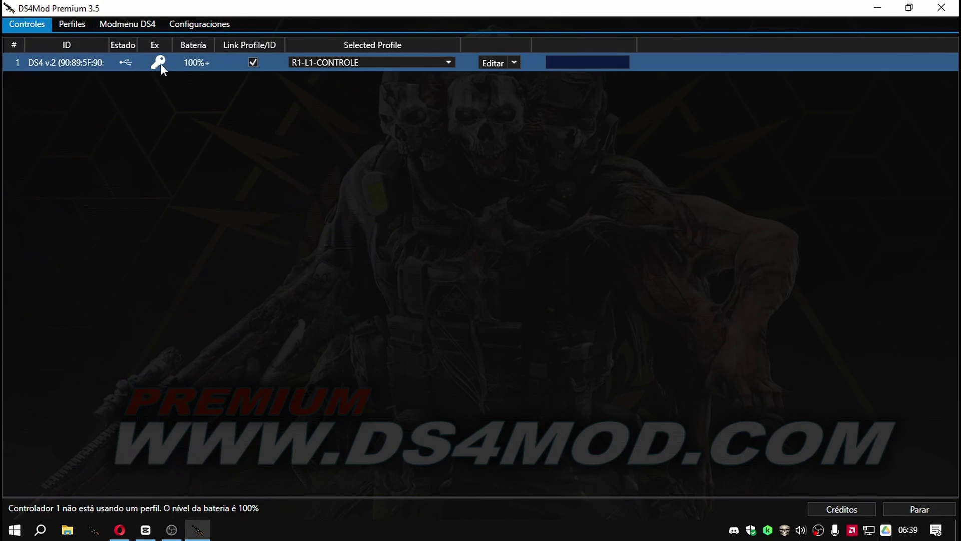
pyautogui.click(207, 23)
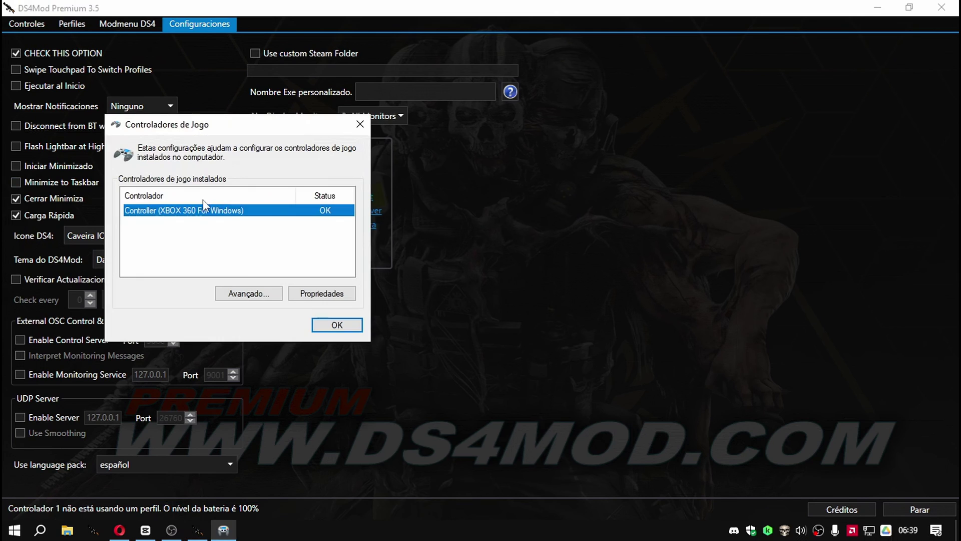
pyautogui.click(361, 125)
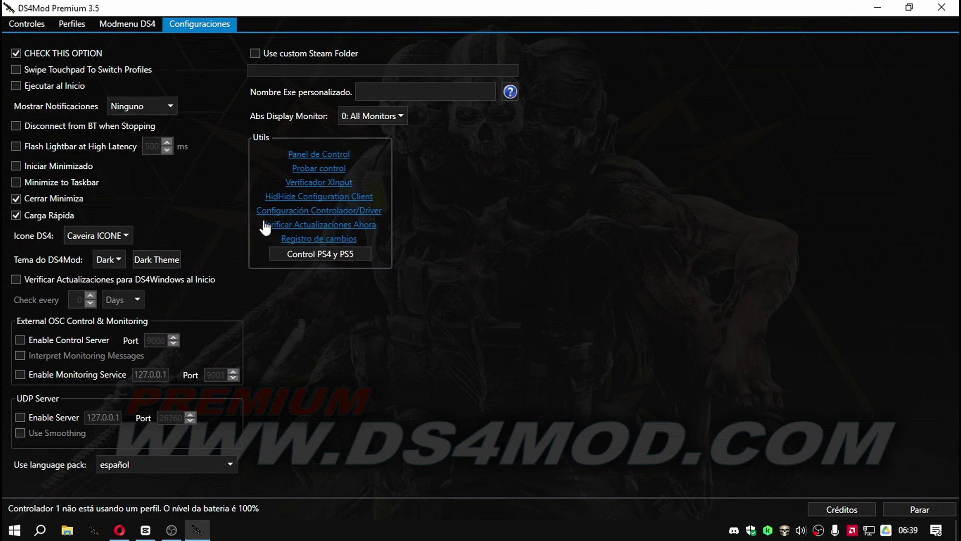
# - Review the Xbox 360 and Sony controller entries in the HidHide device list alongside the connected controller's status, and close the client
pyautogui.click(274, 199)
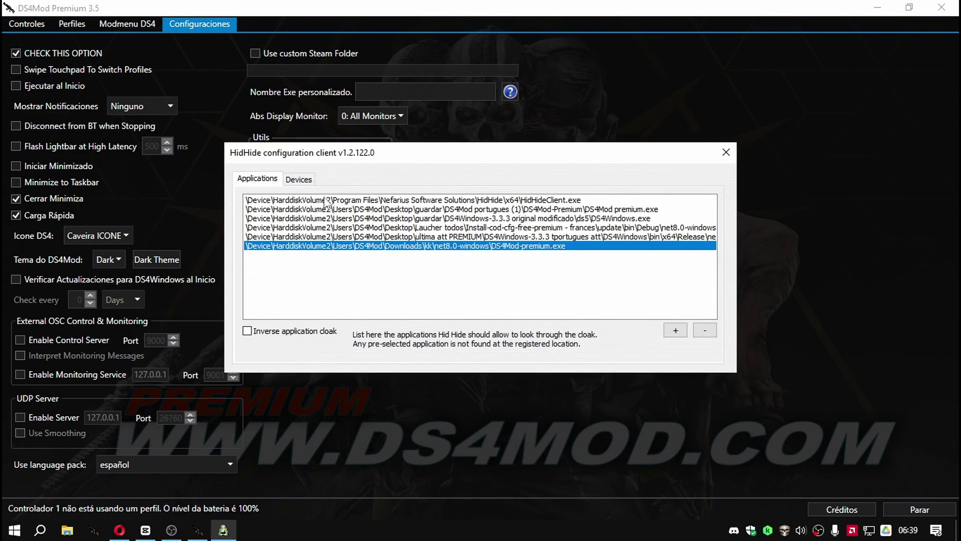
pyautogui.click(300, 179)
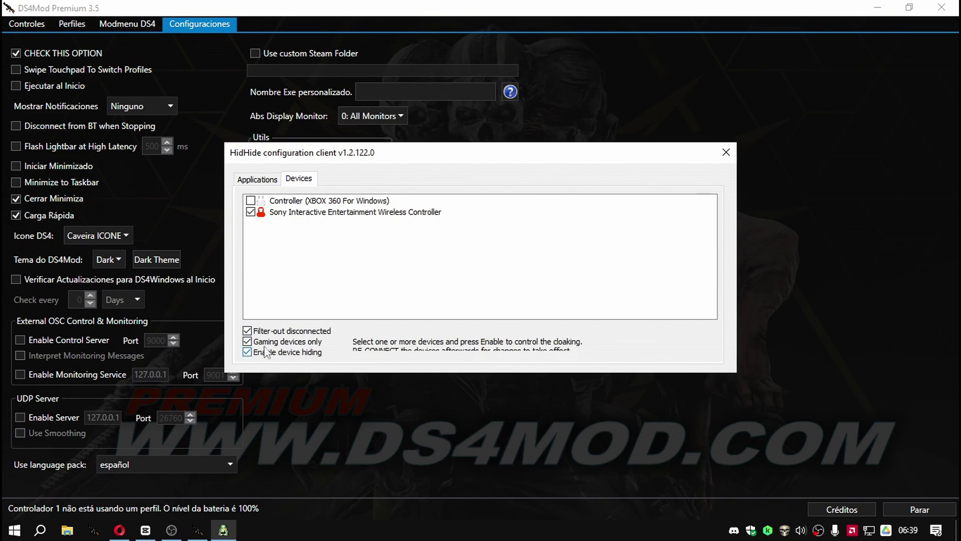
pyautogui.click(291, 216)
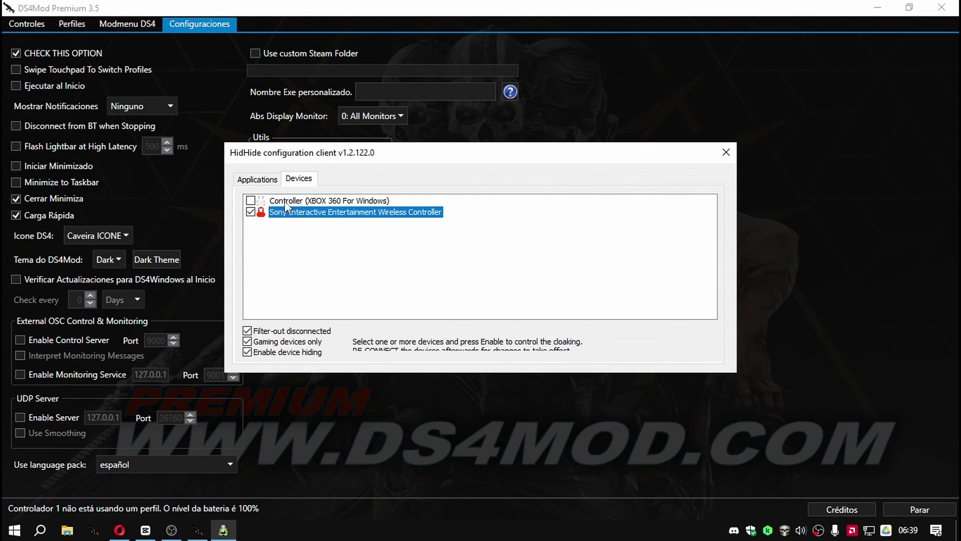
pyautogui.click(281, 201)
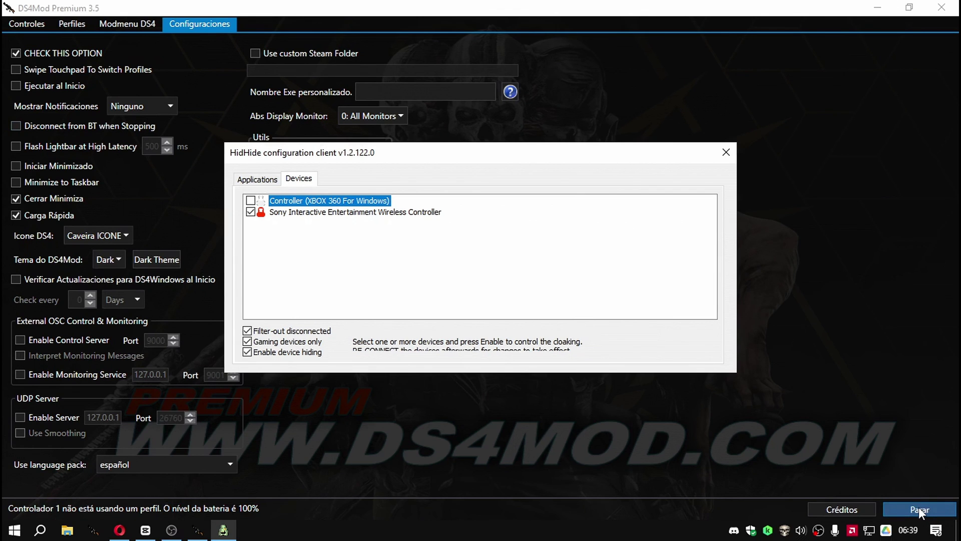
pyautogui.click(27, 24)
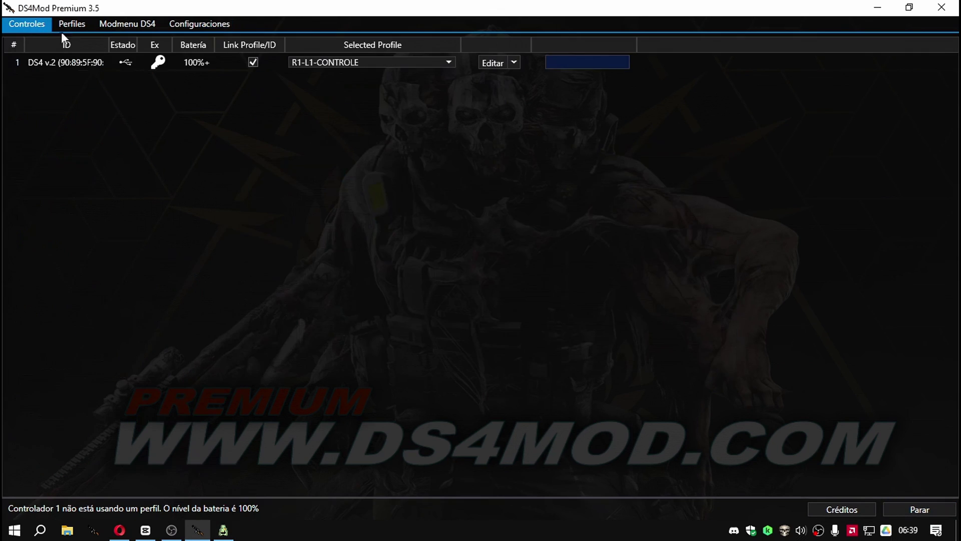
pyautogui.click(223, 526)
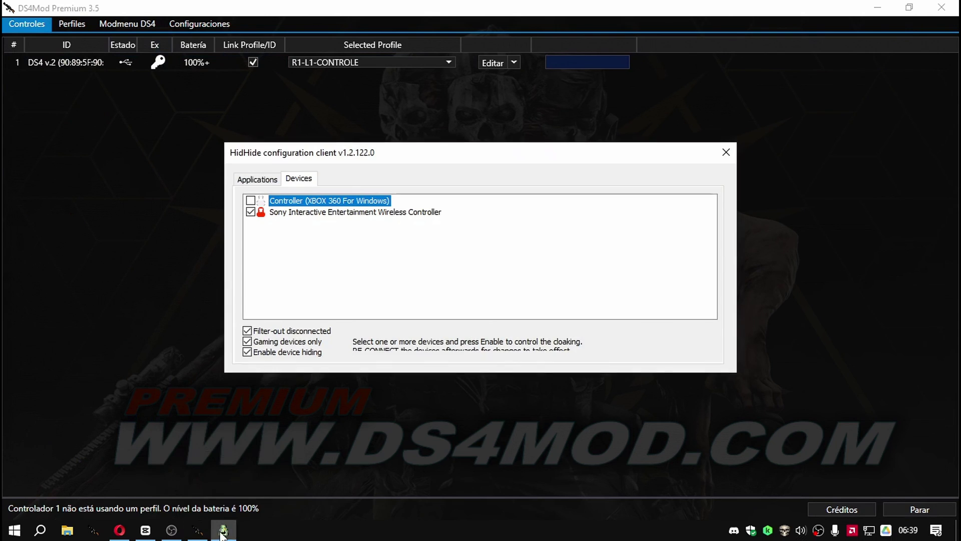
pyautogui.click(281, 213)
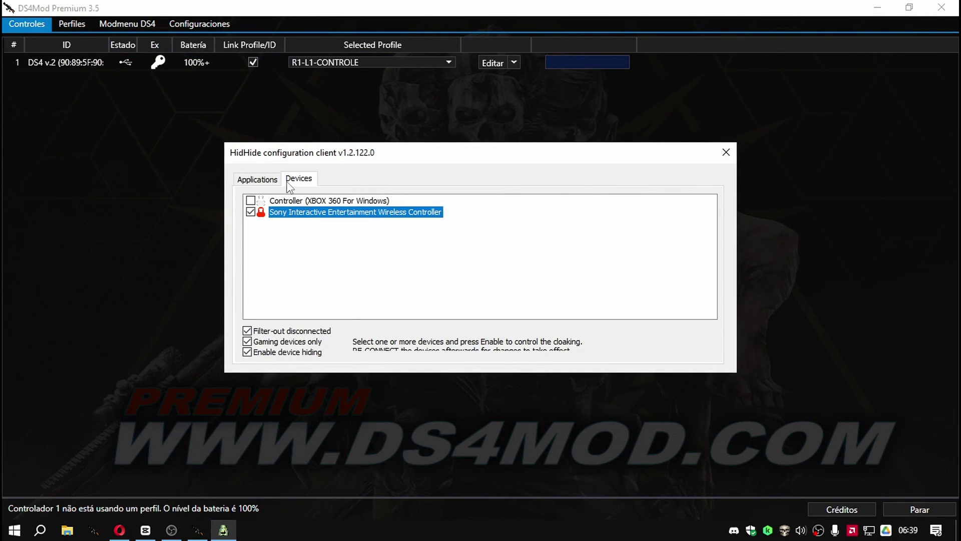
pyautogui.click(247, 181)
pyautogui.click(307, 181)
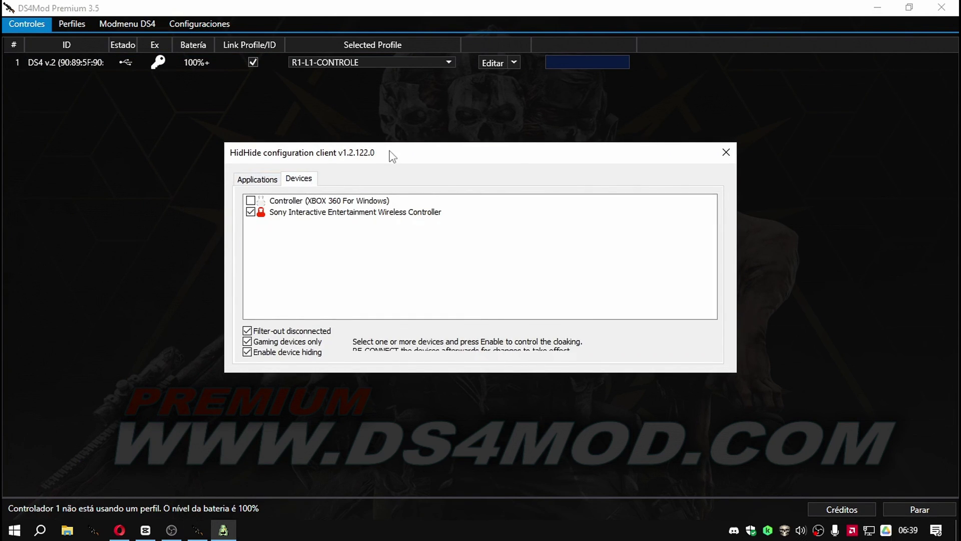
pyautogui.moveTo(392, 157); pyautogui.dragTo(351, 140)
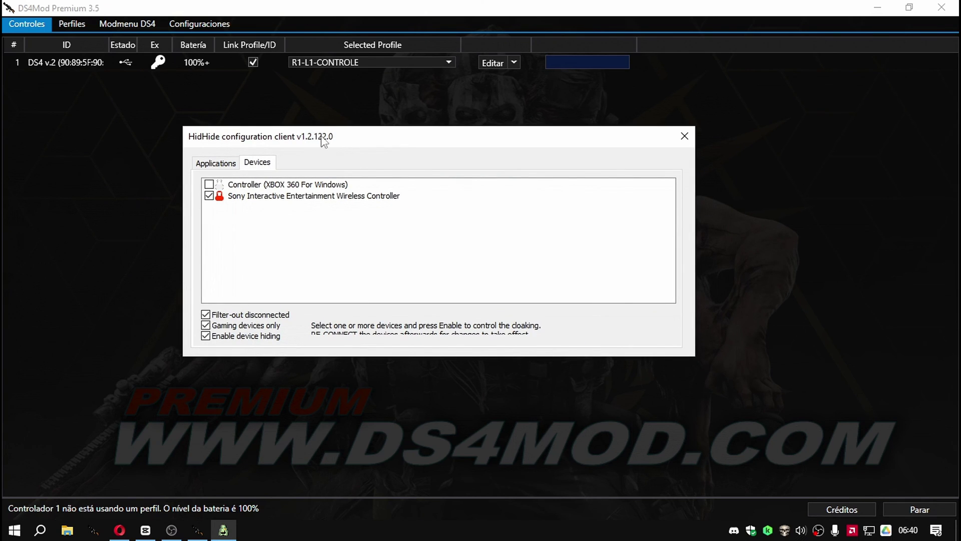
pyautogui.click(685, 136)
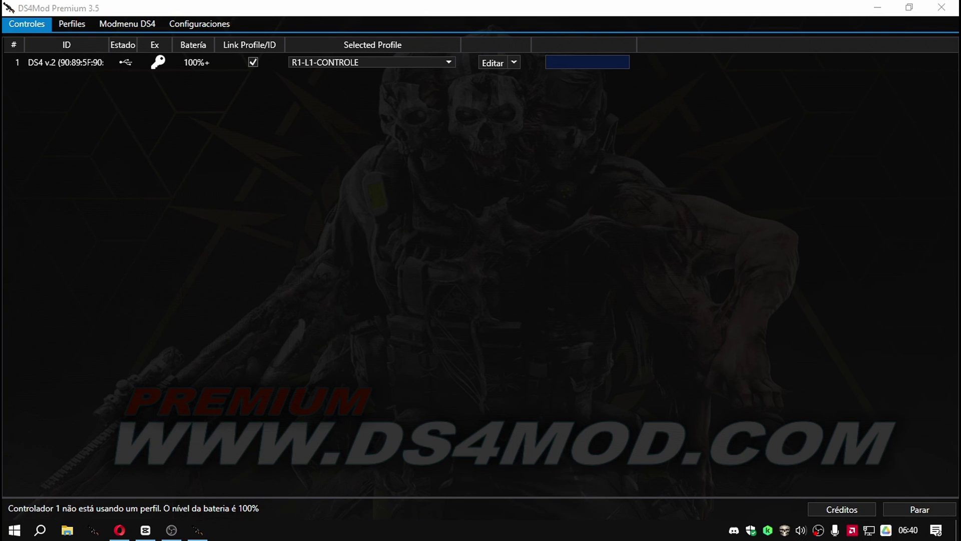
pyautogui.click(194, 534)
pyautogui.click(171, 529)
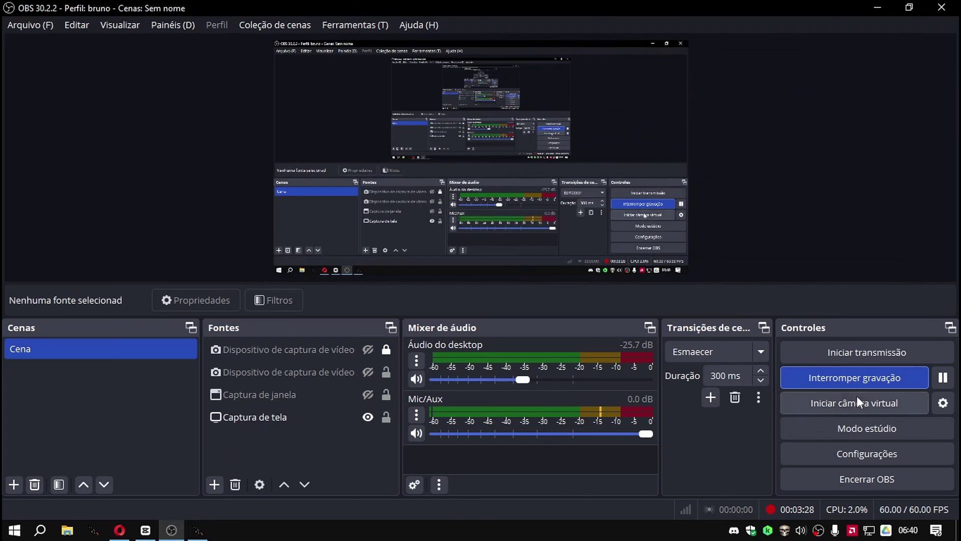